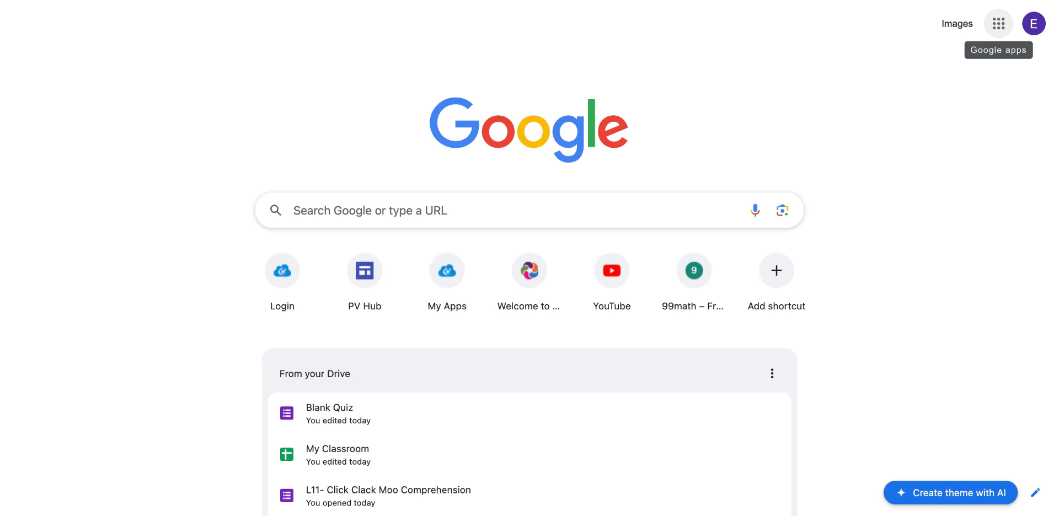
Open Google Sheets from the list of Google apps.
click(998, 24)
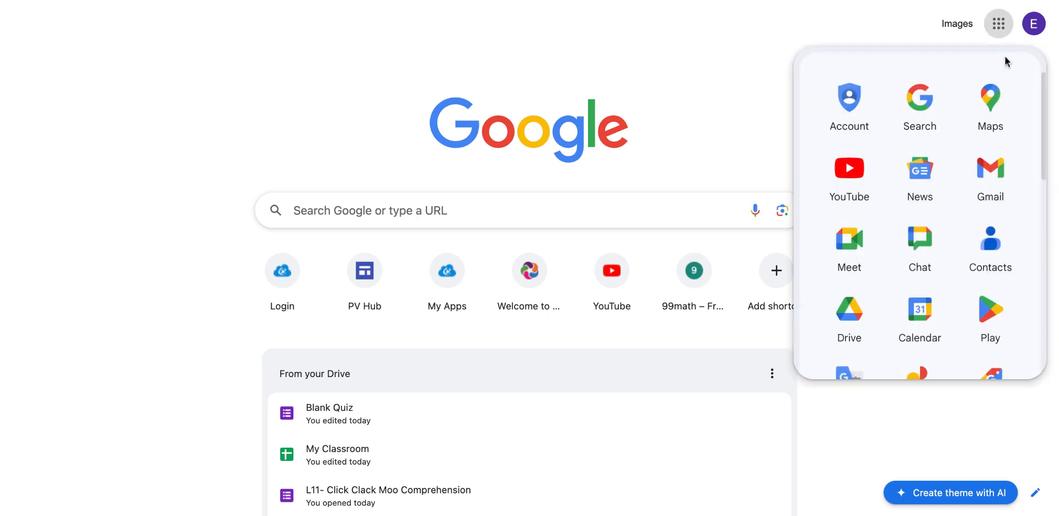
scroll(993, 193, down, 5)
scroll(995, 195, down, 3)
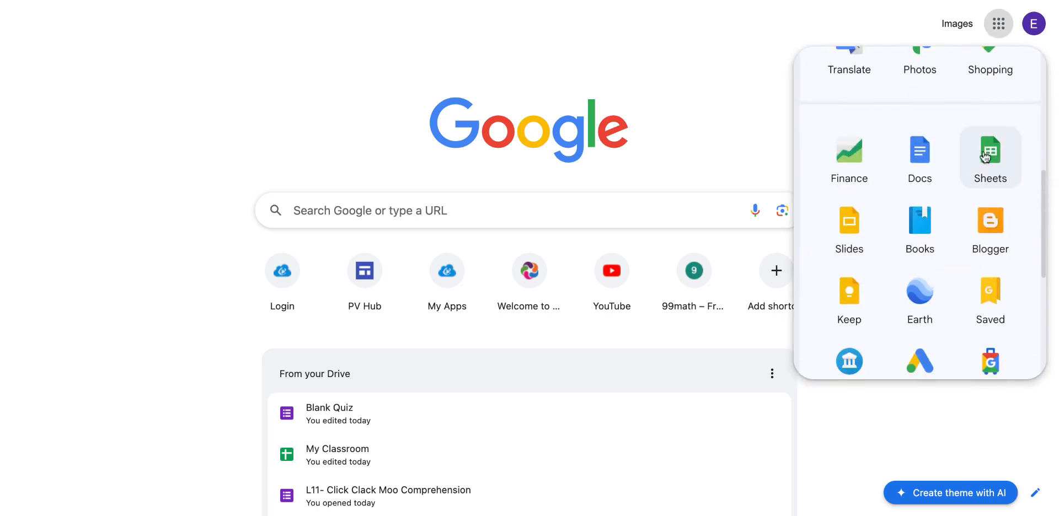
click(996, 177)
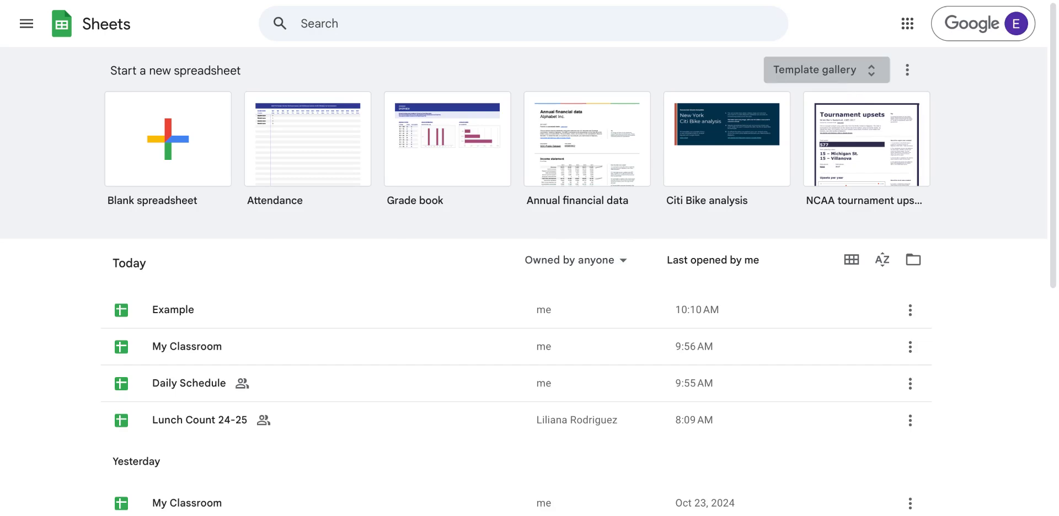
Browse the general spreadsheet templates in the template gallery and return to the Sheets home page.
click(847, 67)
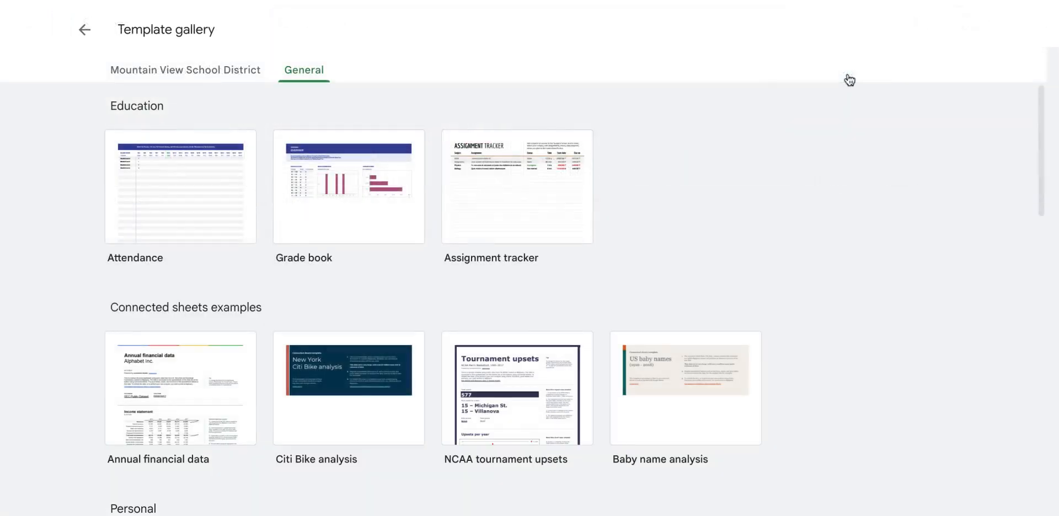
scroll(672, 216, down, 15)
scroll(671, 217, down, 3)
scroll(683, 174, up, 18)
click(84, 30)
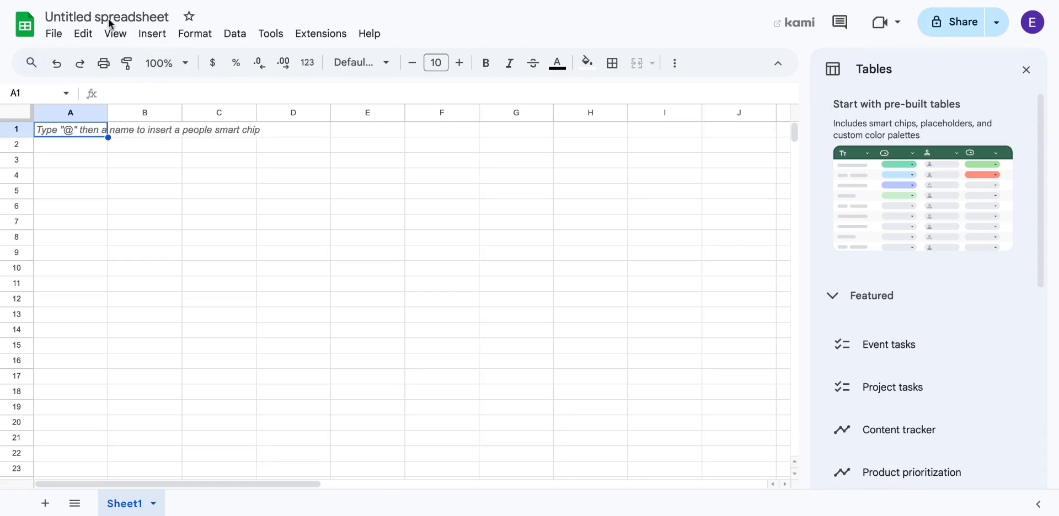
Rename the untitled blank spreadsheet as "My 2nd Grade Class".
click(139, 16)
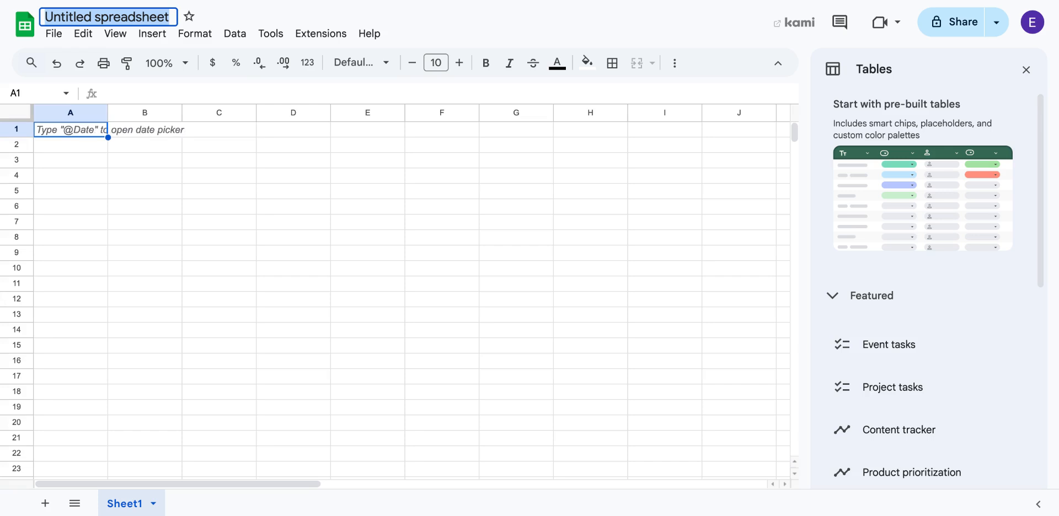
text(My 2n)
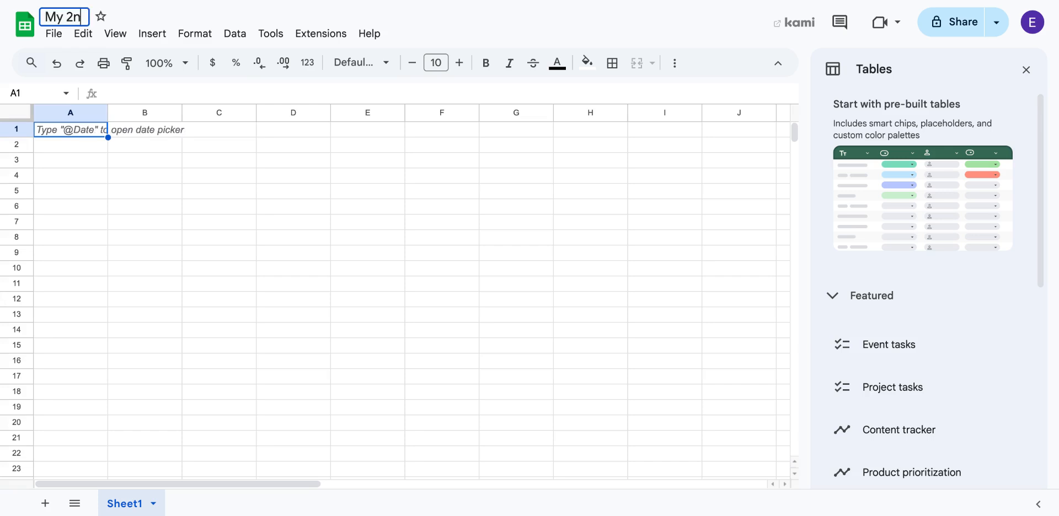
text(d Grade CLass)
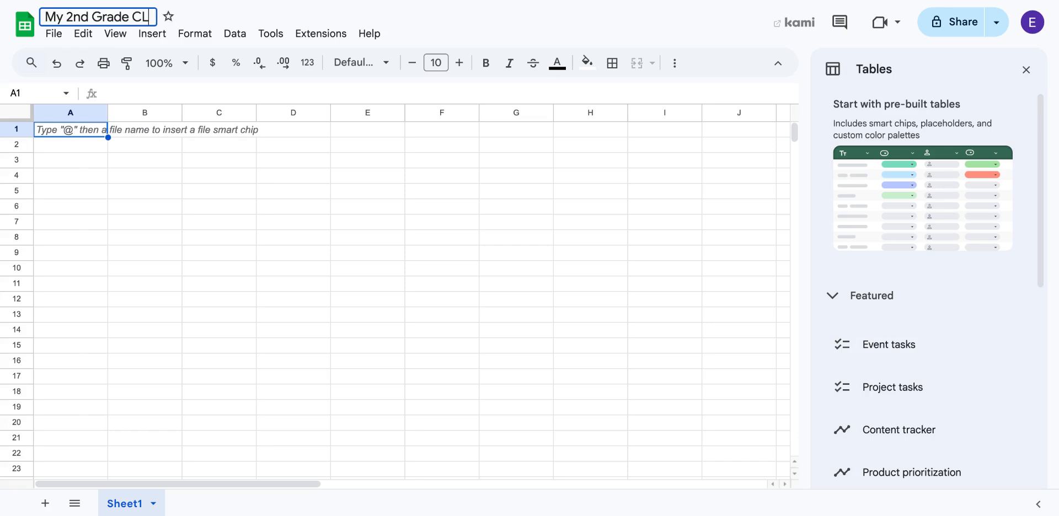
key(BackSpace)
key(BackSpace)
key(BackSpace)
key(BackSpace)
text(lass)
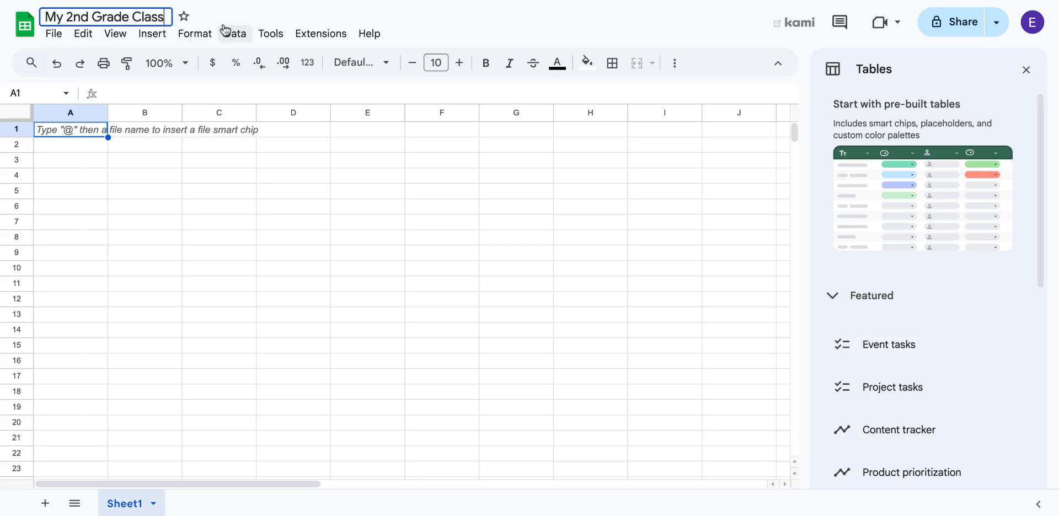
key(Return)
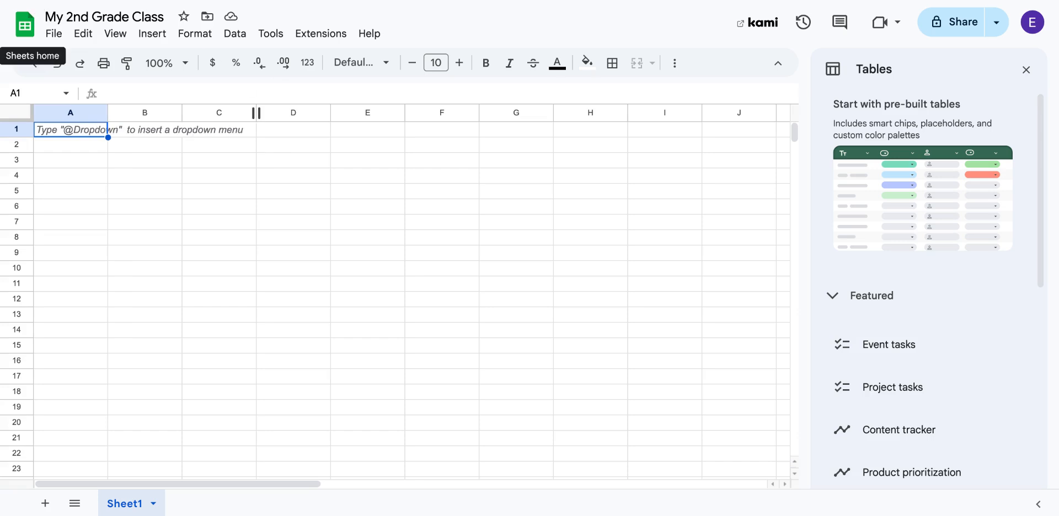
Return to the Sheets home page to view the recent files and reopen "My 2nd Grade Class".
click(25, 24)
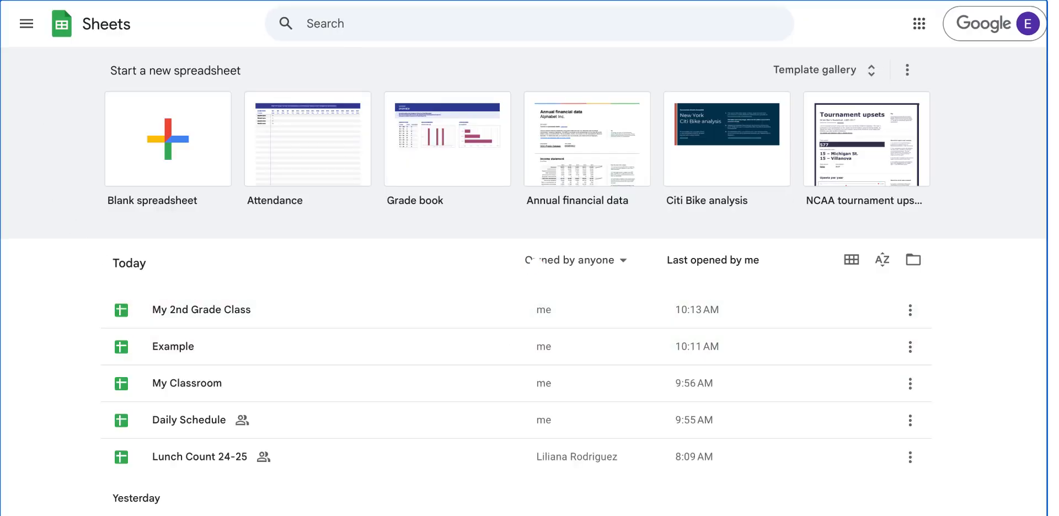
click(509, 325)
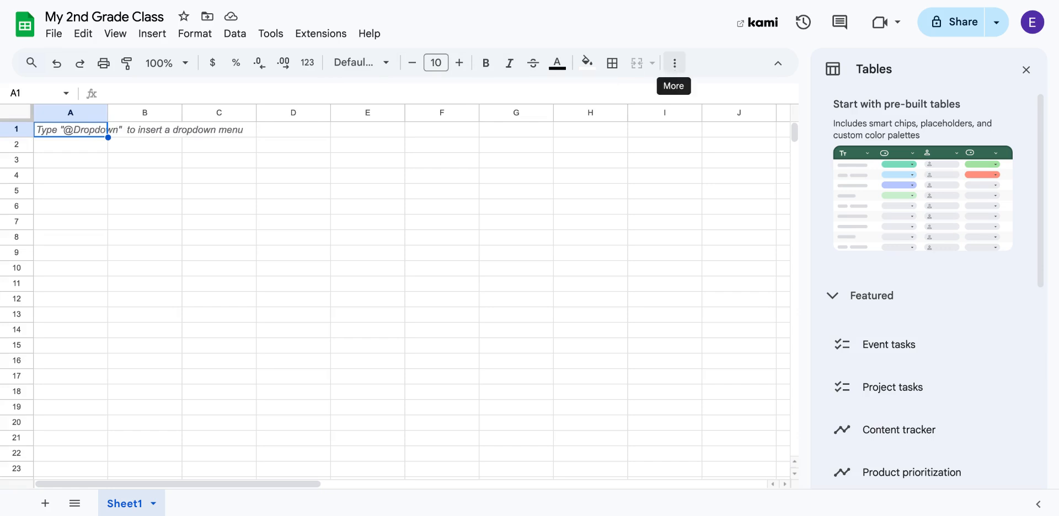
Review the additional formatting tools and the spreadsheet's sharing settings without changing anything.
click(674, 62)
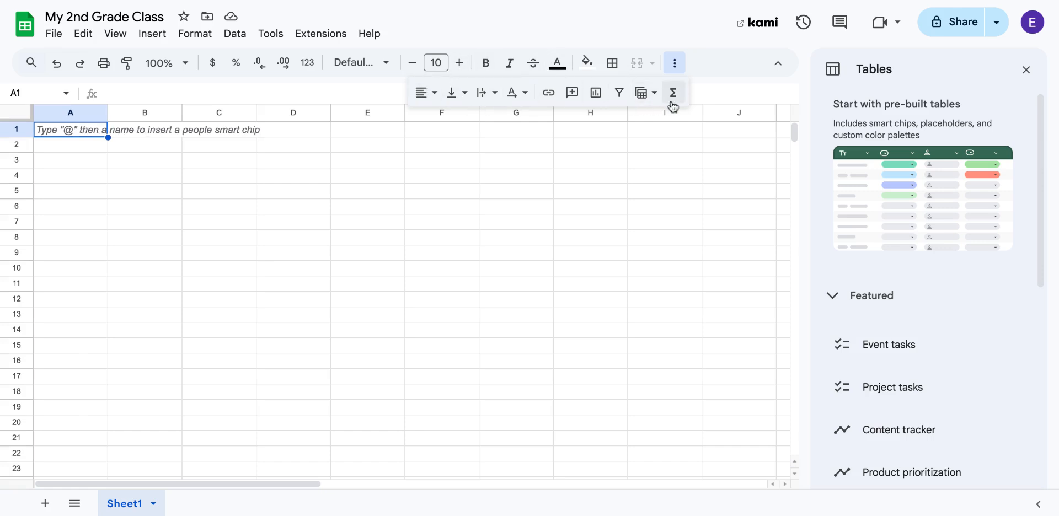
click(674, 60)
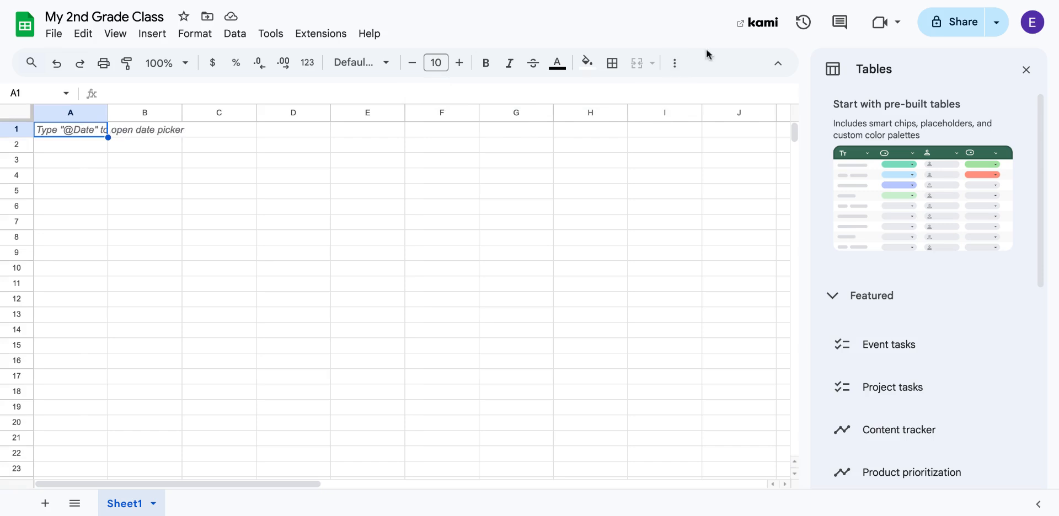
click(936, 25)
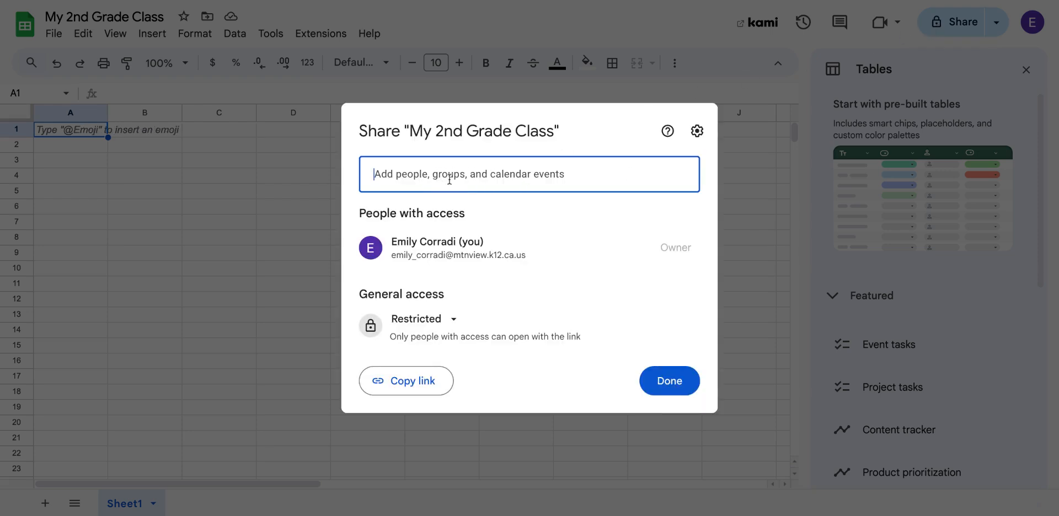
click(669, 380)
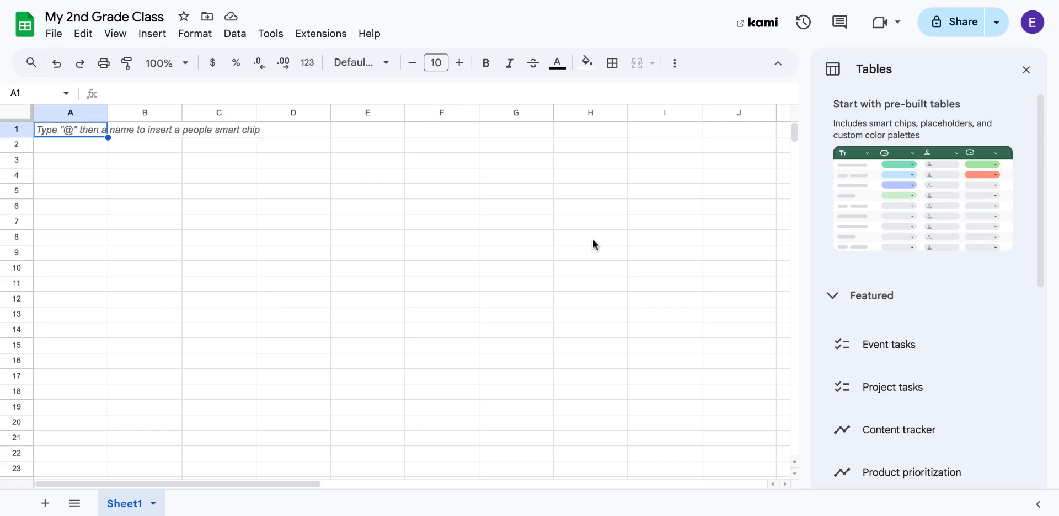
Examine how far the blank sheet's columns and rows extend, including the option to add more rows at the end.
scroll(593, 243, right, 5)
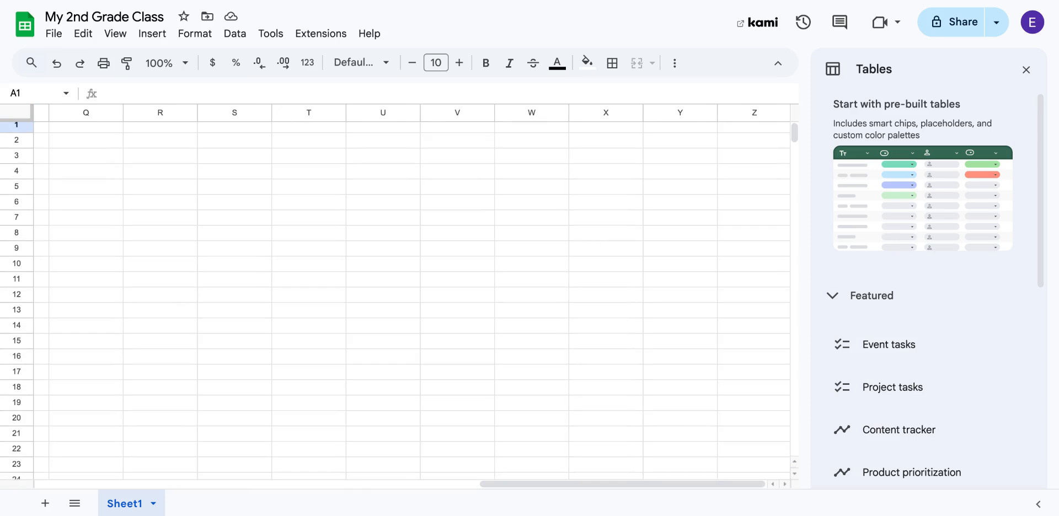
scroll(411, 297, left, 5)
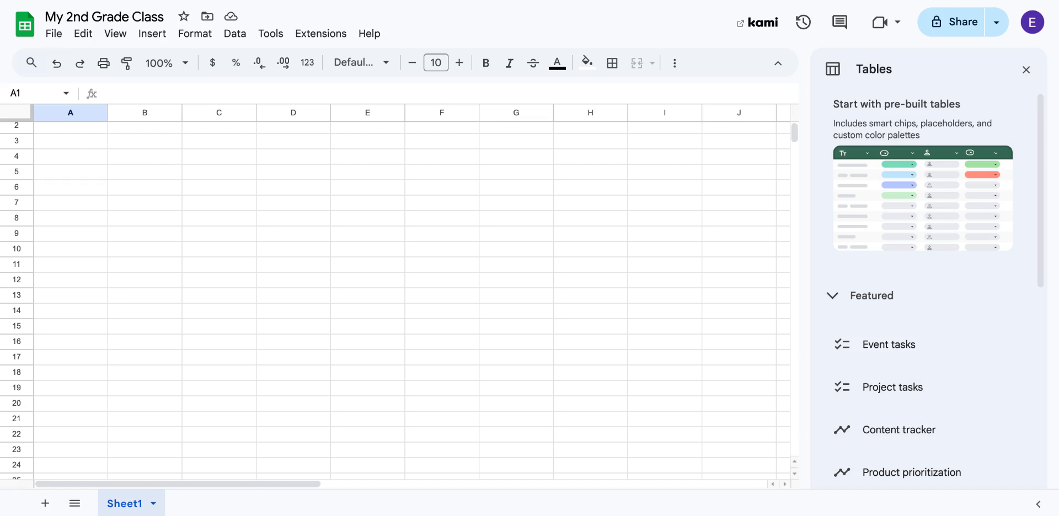
scroll(394, 292, up, 1)
scroll(394, 292, down, 20)
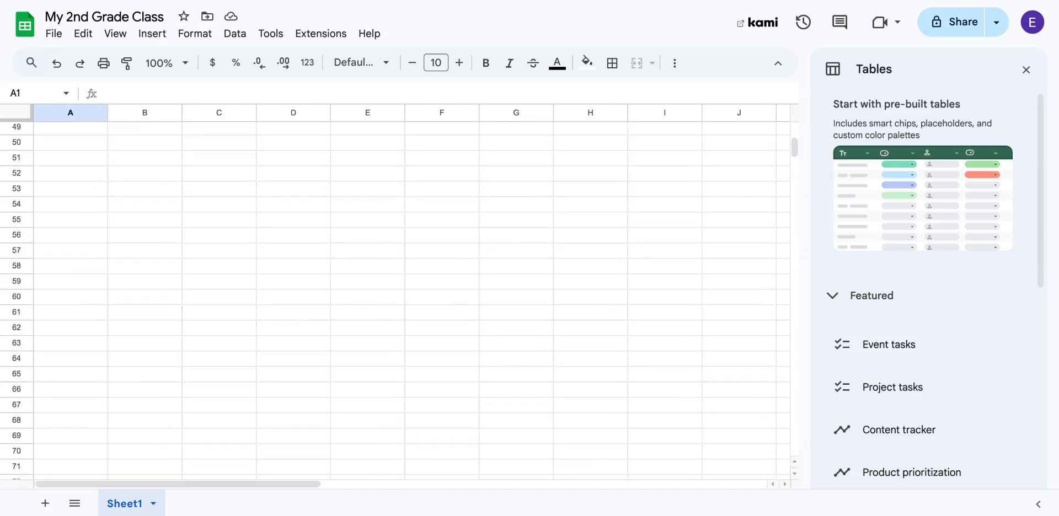
scroll(597, 178, down, 20)
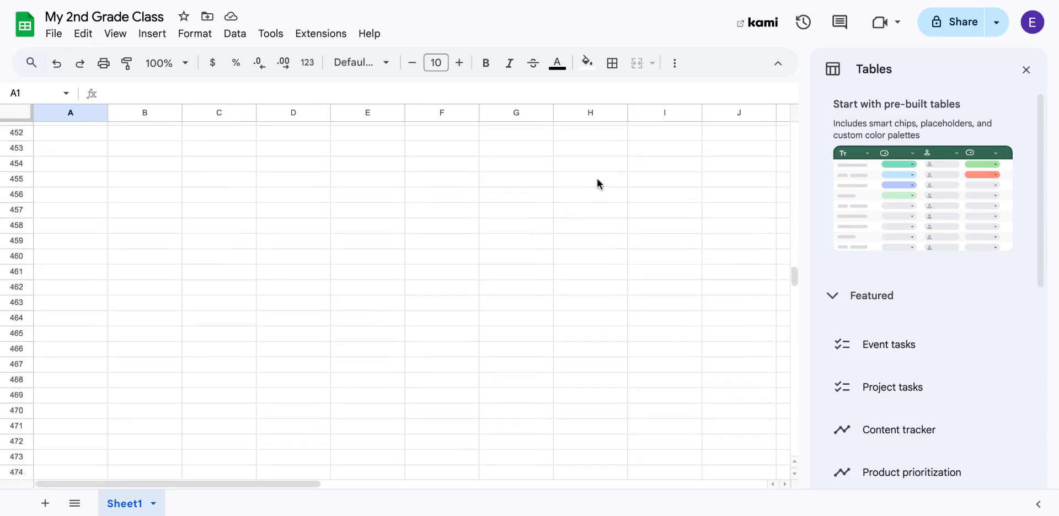
scroll(598, 174, down, 20)
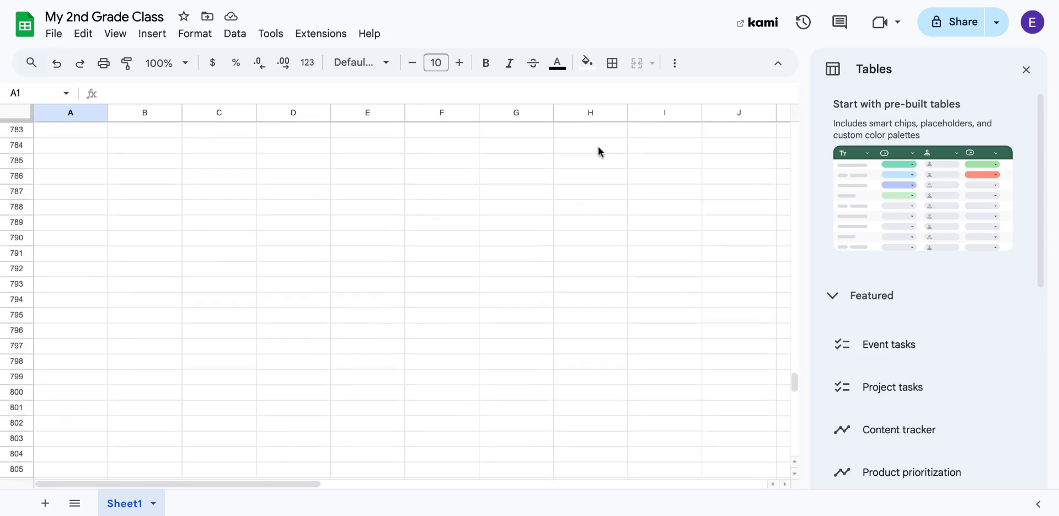
scroll(598, 147, down, 20)
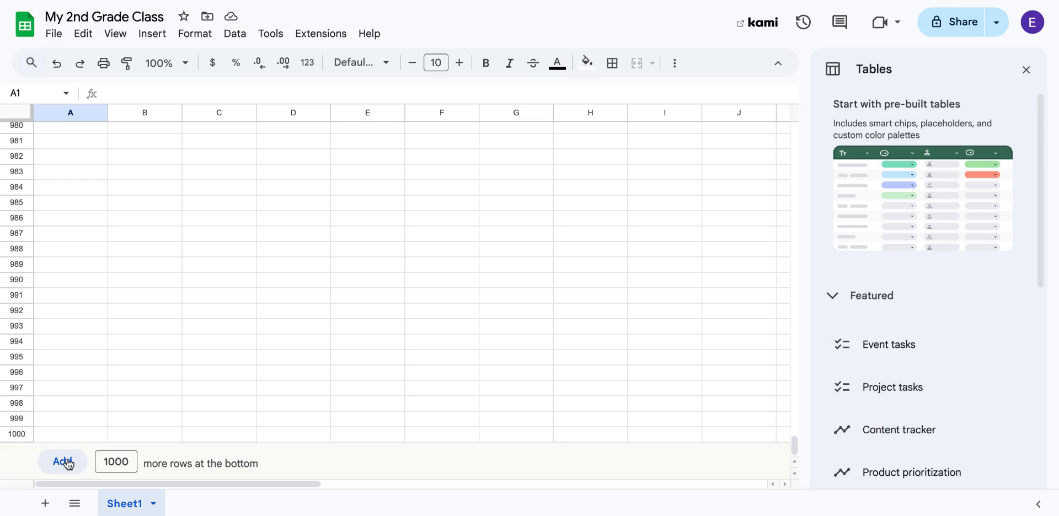
scroll(184, 255, up, 20)
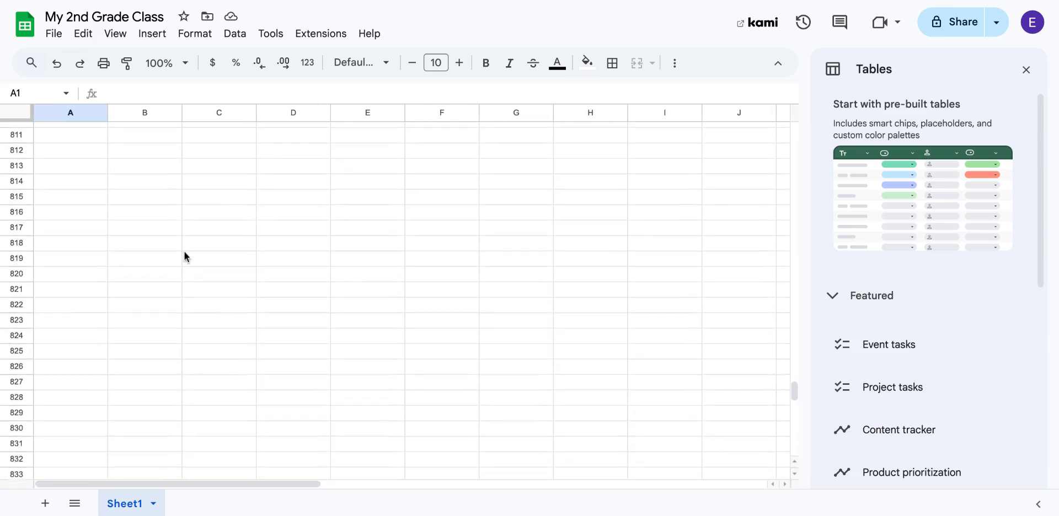
scroll(185, 253, up, 20)
scroll(185, 253, right, 1)
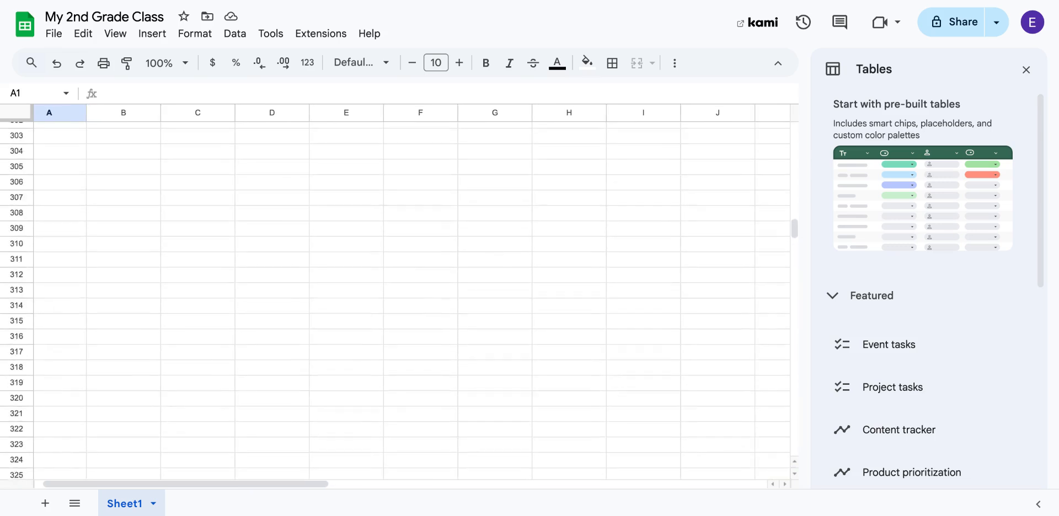
scroll(184, 253, up, 20)
scroll(184, 252, right, 1)
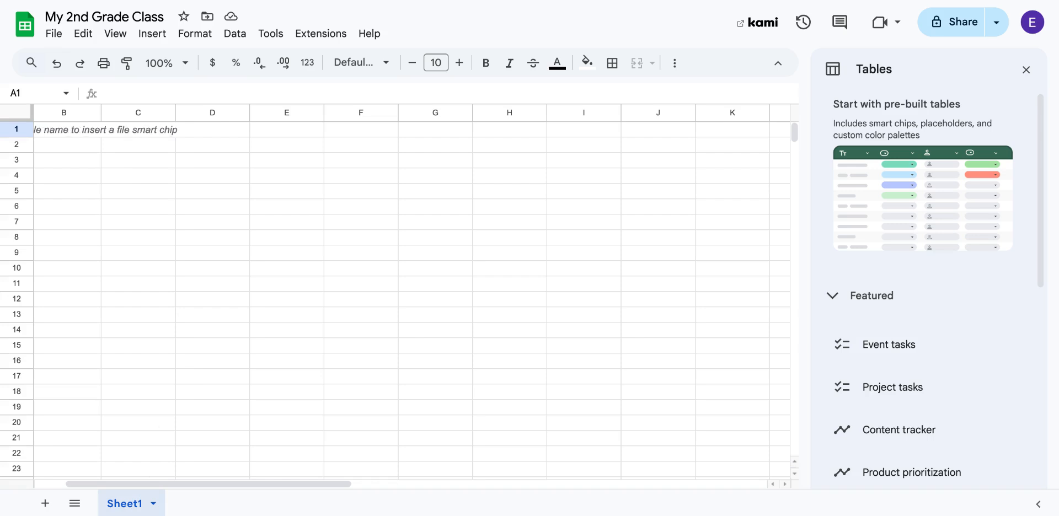
Rename Sheet1 as "Students".
double_click(133, 504)
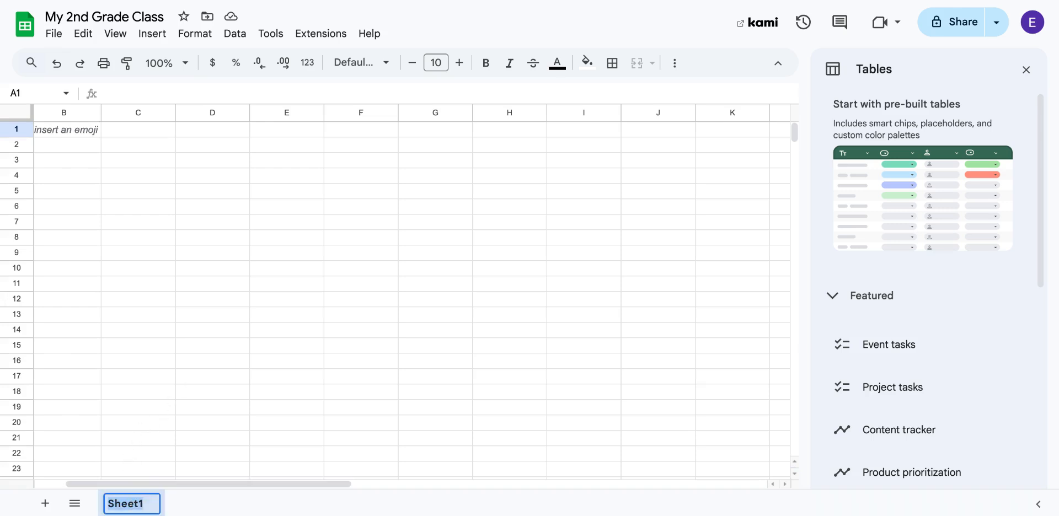
text(Students)
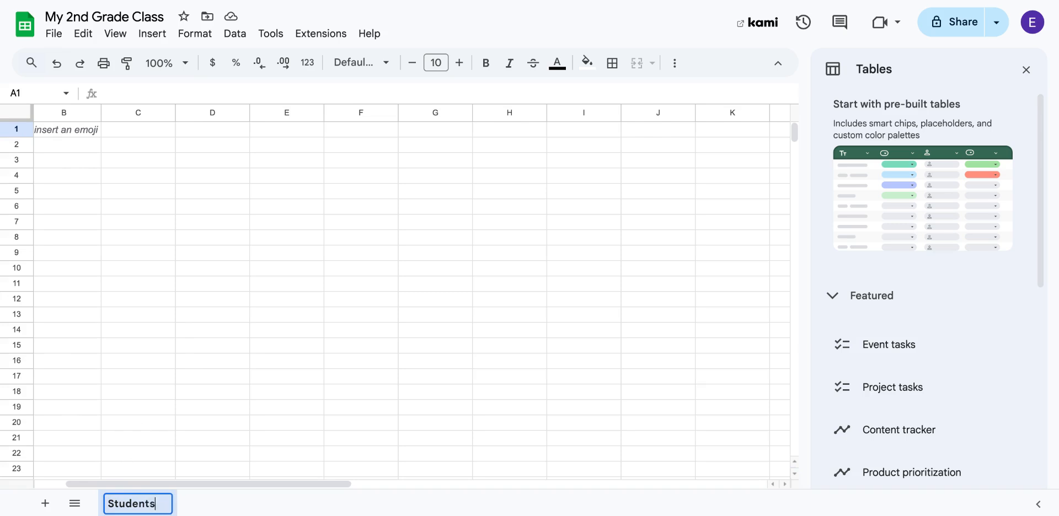
click(173, 411)
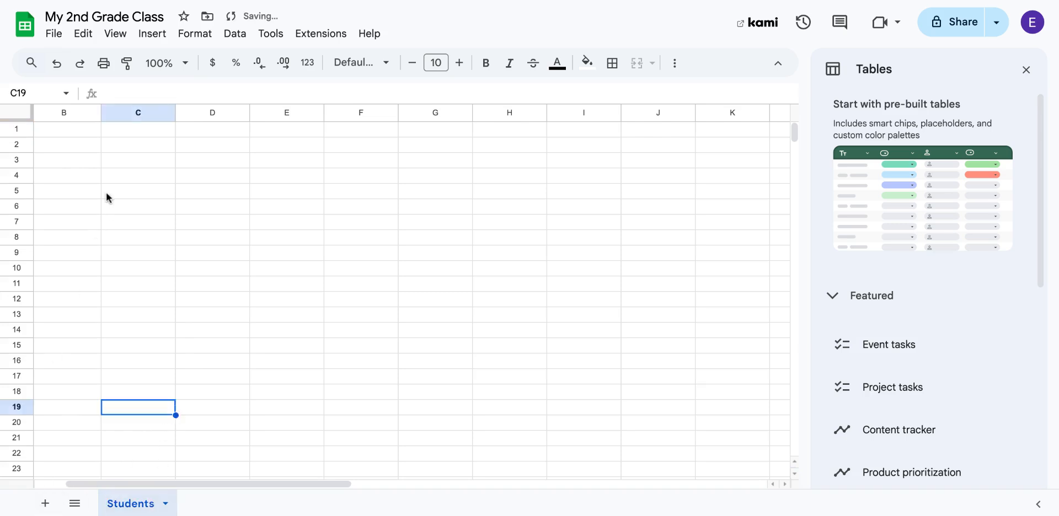
Enter Student A, Student B, Student C and Student D in cells B2 to B5 of the Students sheet.
click(78, 143)
text(St)
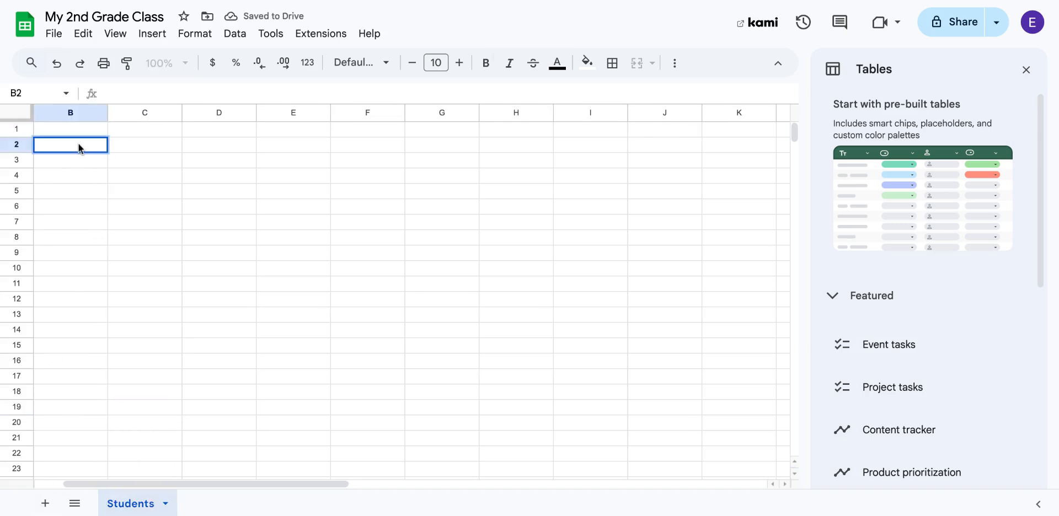
text(udent A)
click(69, 160)
text(Student B)
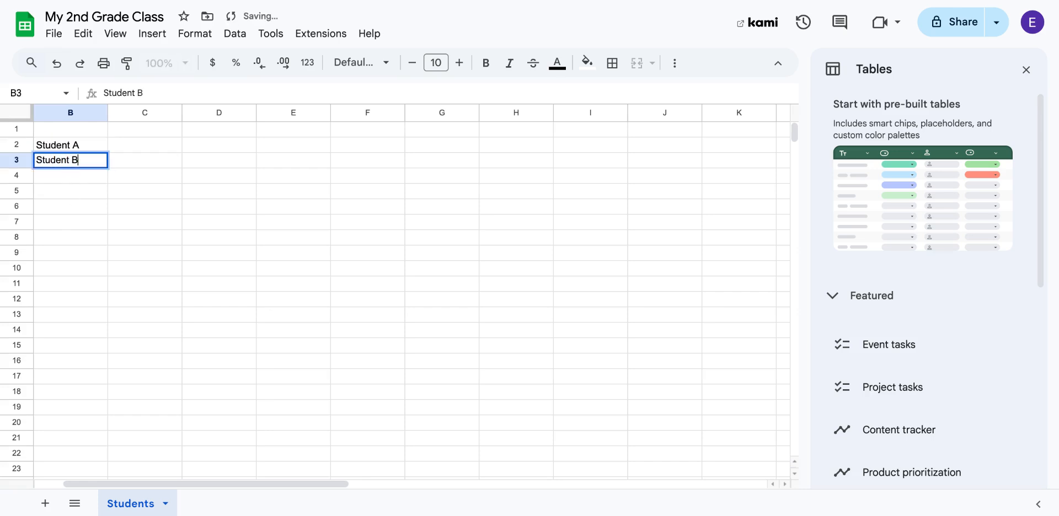
click(62, 174)
text(Student )
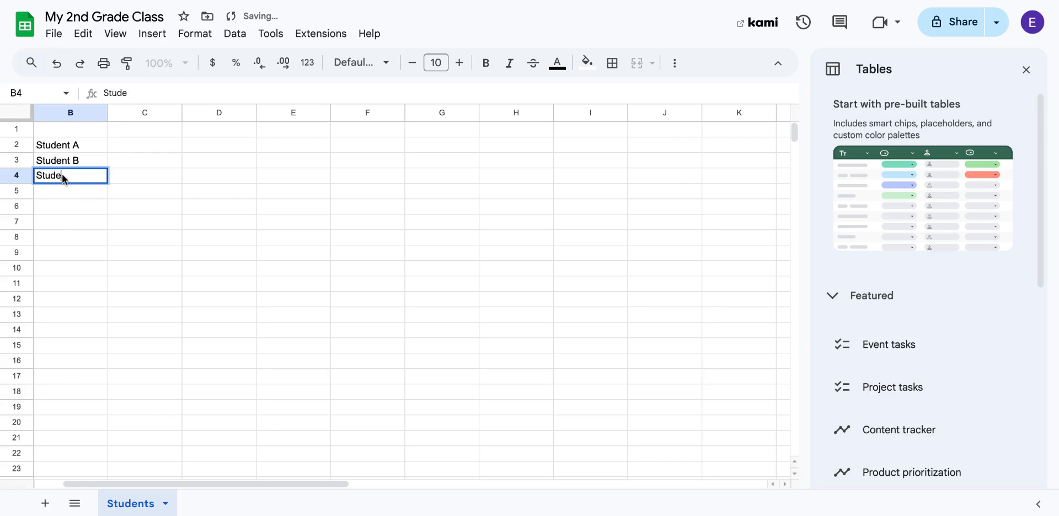
text(C)
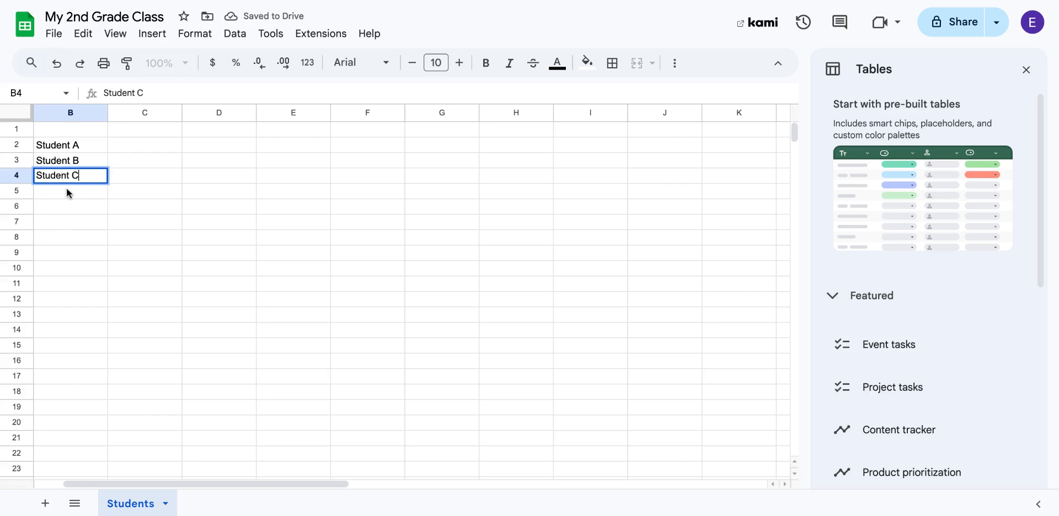
click(74, 196)
text(Stu)
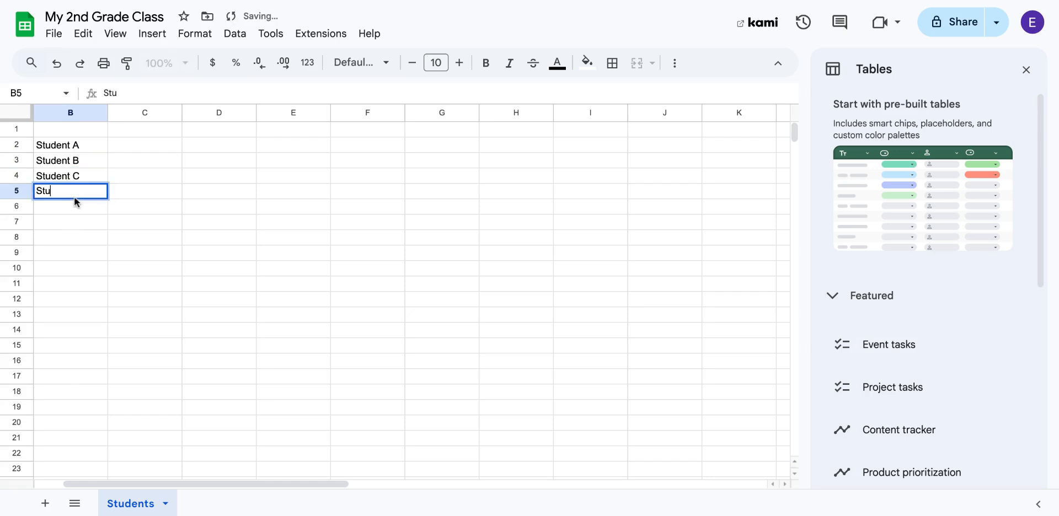
text(dent D)
click(86, 221)
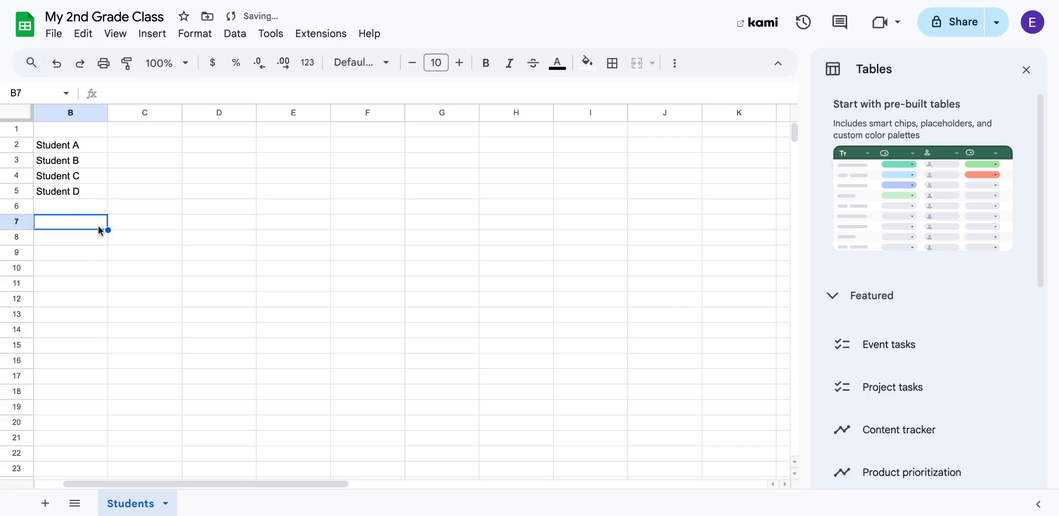
Add a second blank sheet to the spreadsheet.
click(40, 503)
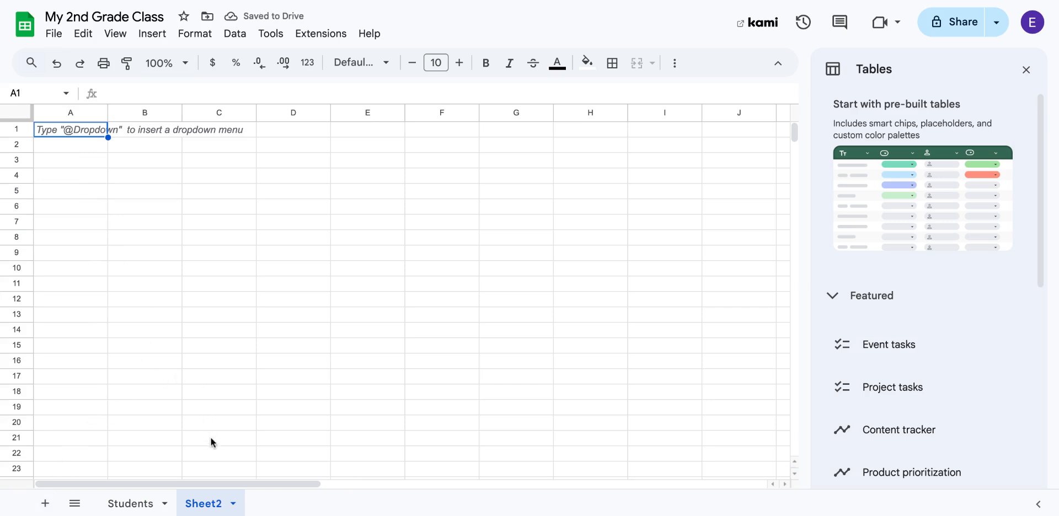
Rename Sheet2 as "Gradebook".
double_click(215, 502)
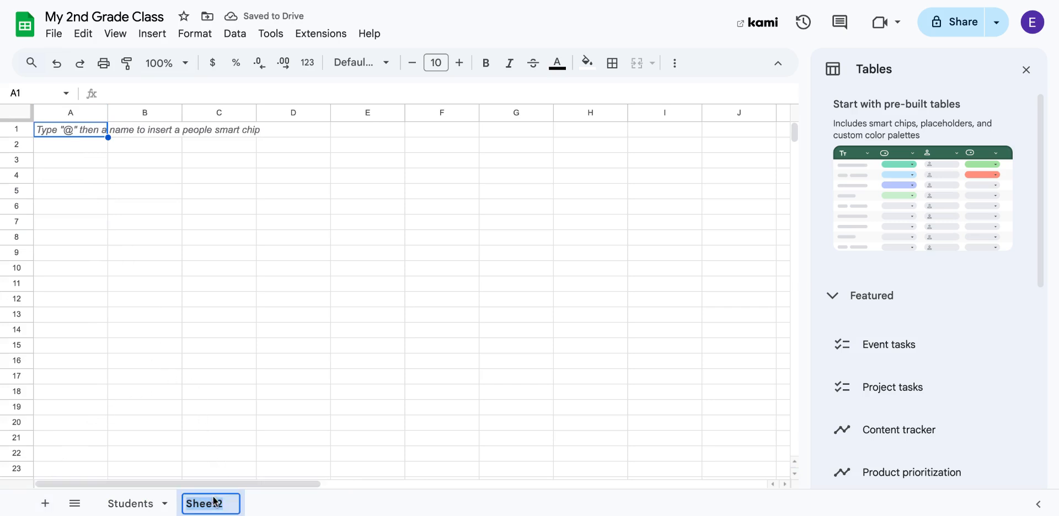
key(BackSpace)
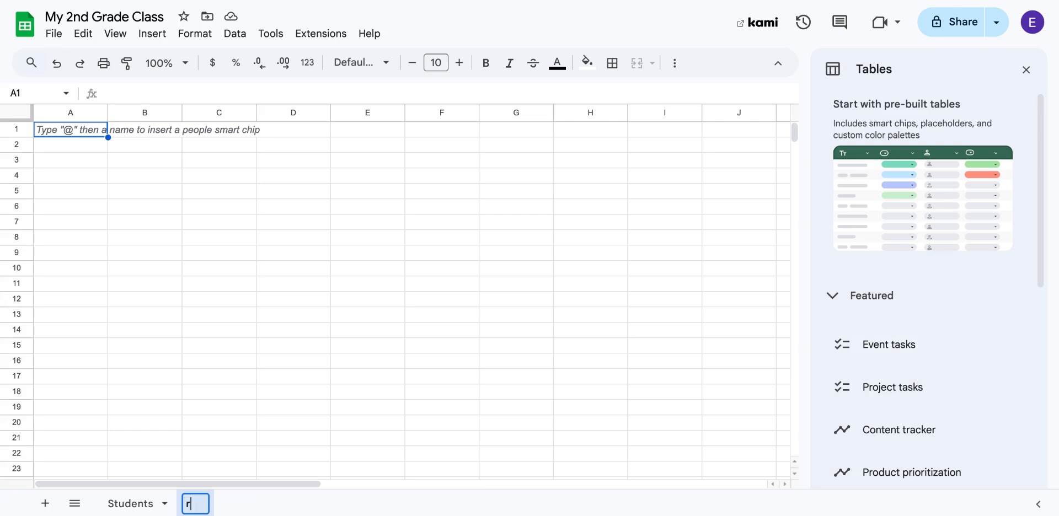
text(Gradeb)
text(ook)
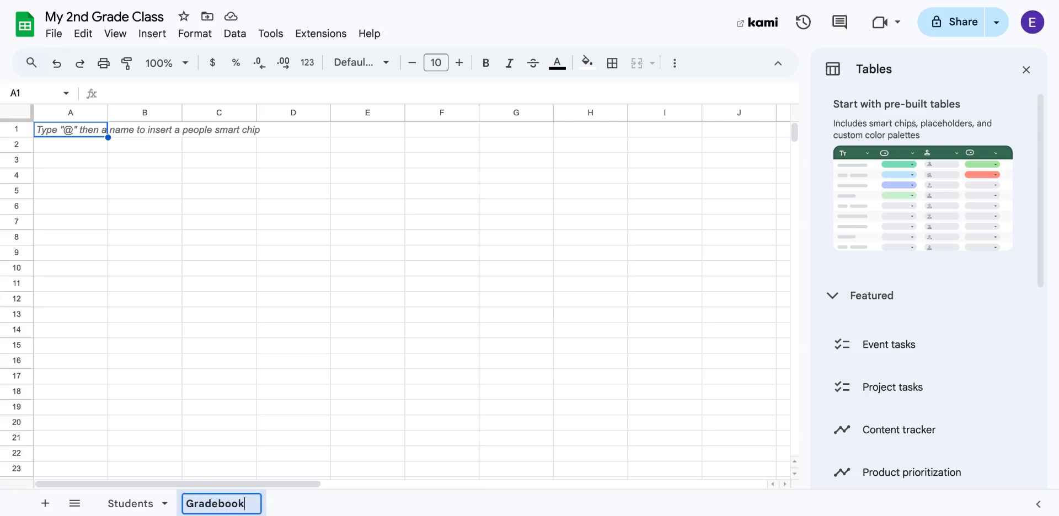
click(92, 152)
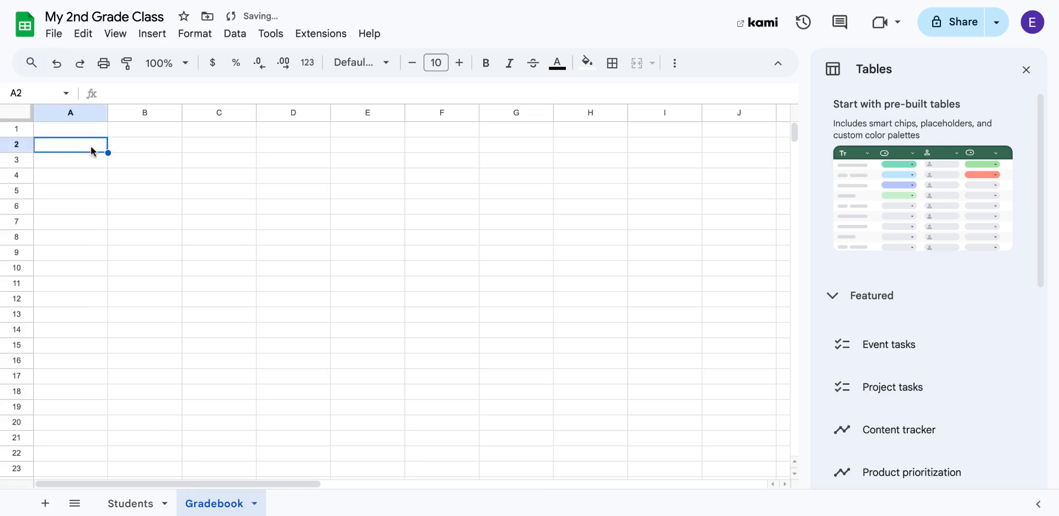
Copy the four student entries in B2:B5 of the Students sheet into the Gradebook sheet, starting at cell A3.
click(128, 500)
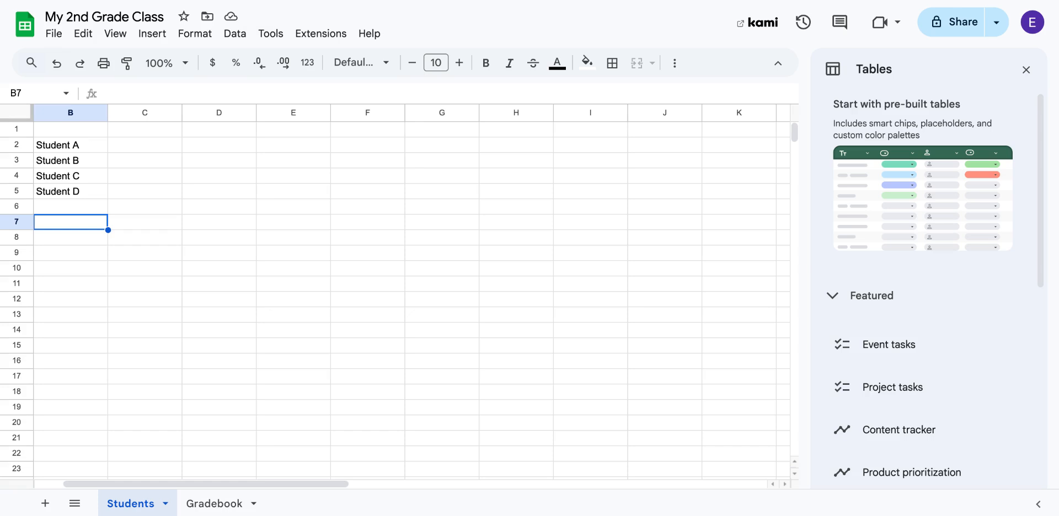
click(90, 143)
drag(90, 145, 91, 187)
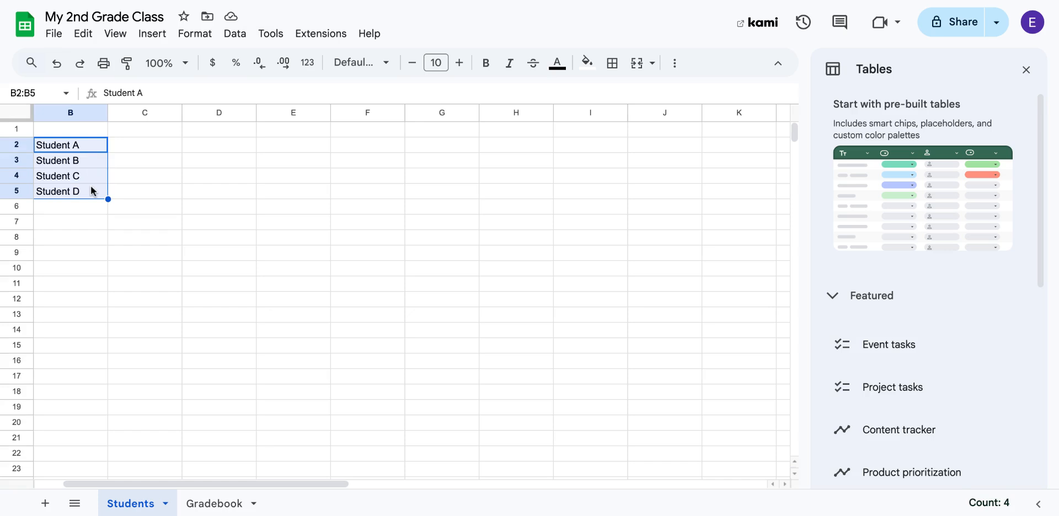
click(91, 186)
drag(89, 149, 90, 189)
key(ctrl+c)
click(219, 503)
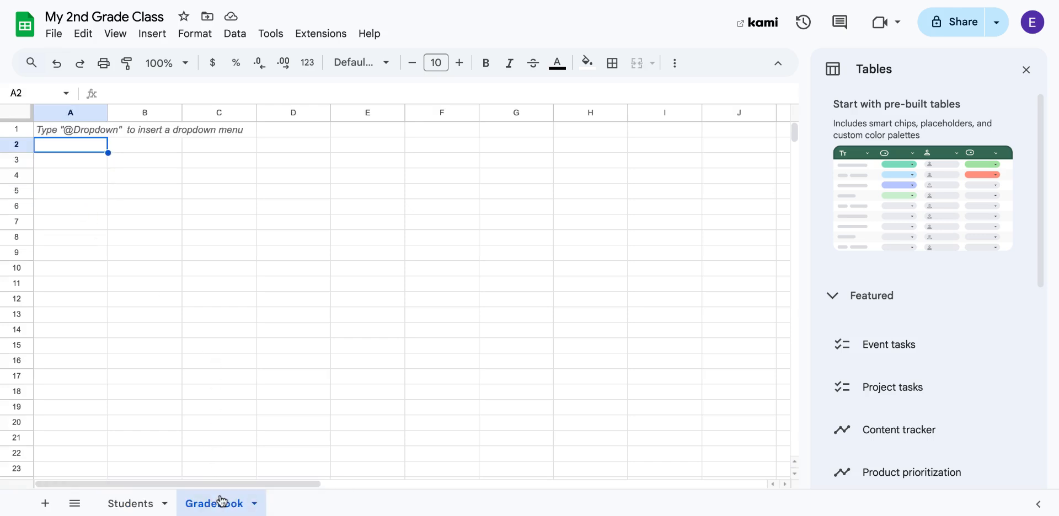
click(96, 163)
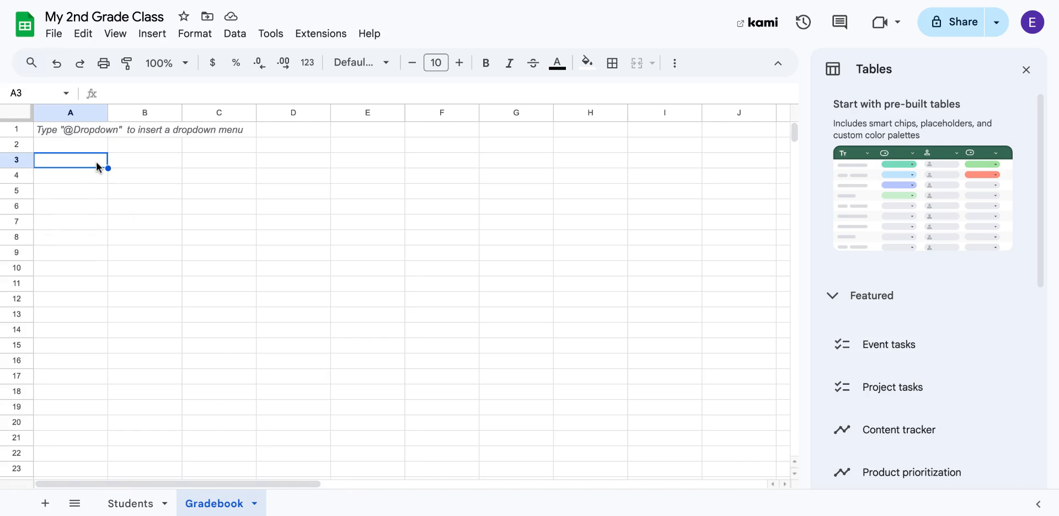
key(ctrl+v)
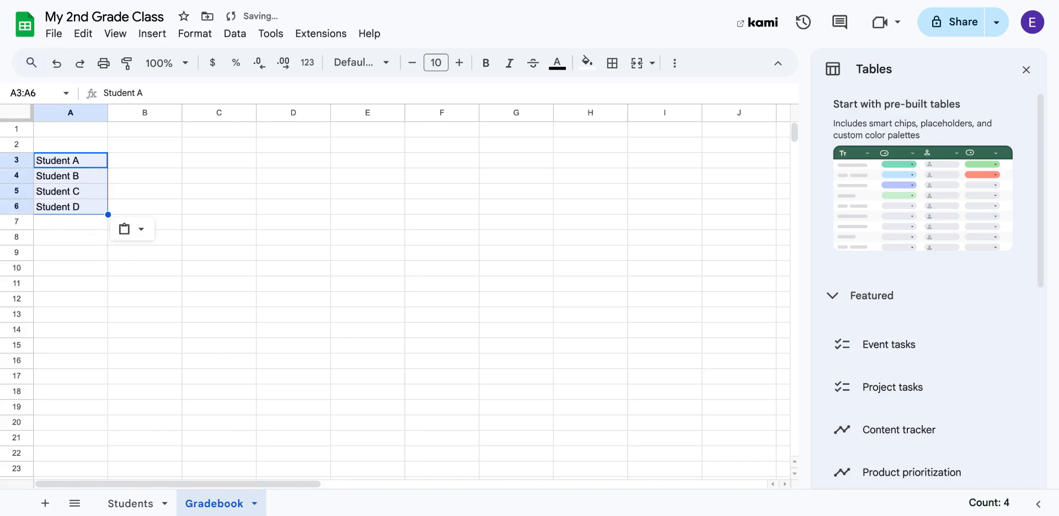
click(206, 210)
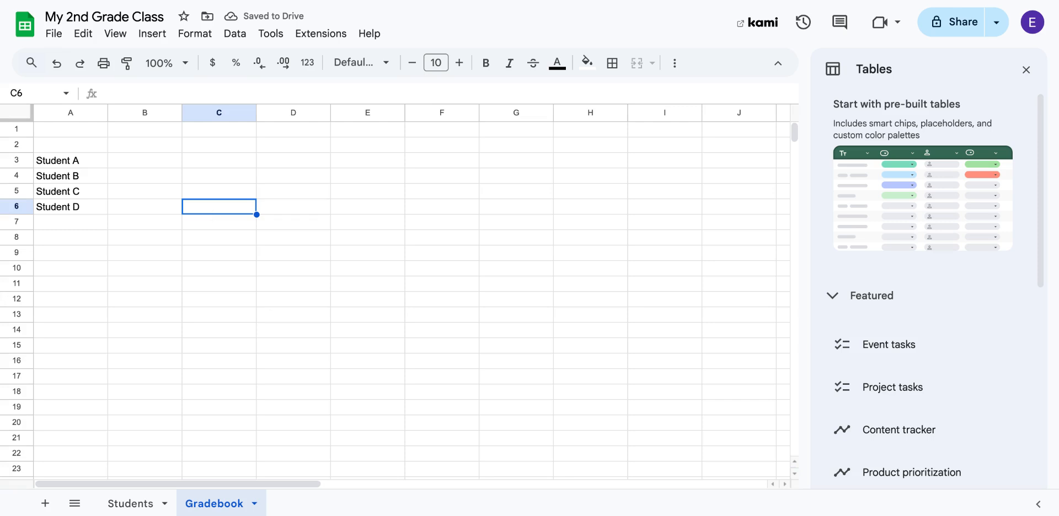
Enter the heading "Chapter 1 Lesson 2" in cell B2 of the Gradebook sheet.
click(133, 143)
text(Les)
key(BackSpace)
key(BackSpace)
key(BackSpace)
text(Les)
key(BackSpace)
key(BackSpace)
key(BackSpace)
text(Chpa)
key(BackSpace)
key(BackSpace)
text(aopt)
key(BackSpace)
key(BackSpace)
key(BackSpace)
text(pter 1 Lesson 2)
Enter the heading "Chapter 2 Lesson 3" in cell C2 of the Gradebook sheet.
click(266, 146)
double_click(238, 145)
text(Chapter 2 Lesson 3)
click(284, 147)
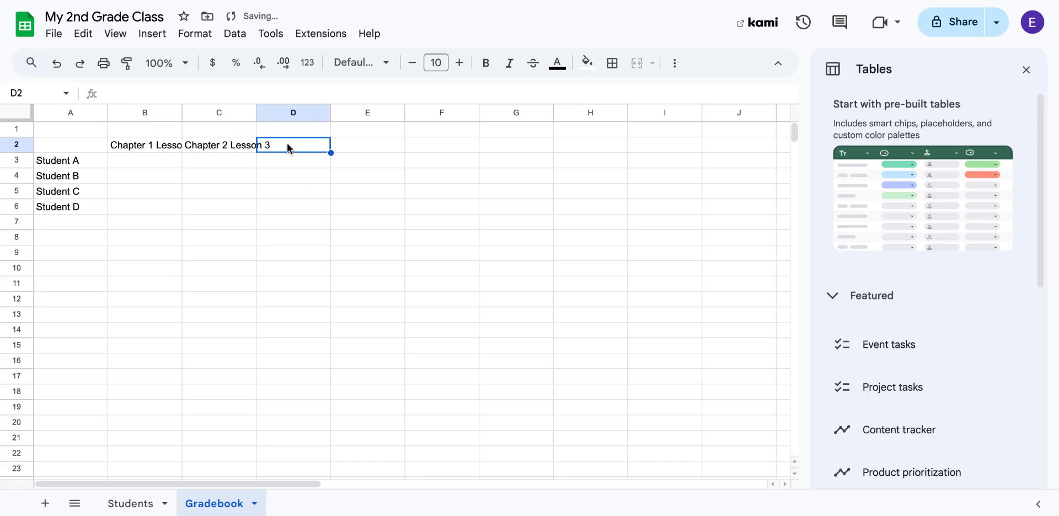
Widen columns B and C of the Gradebook sheet so that each lesson heading fits within its column.
click(177, 151)
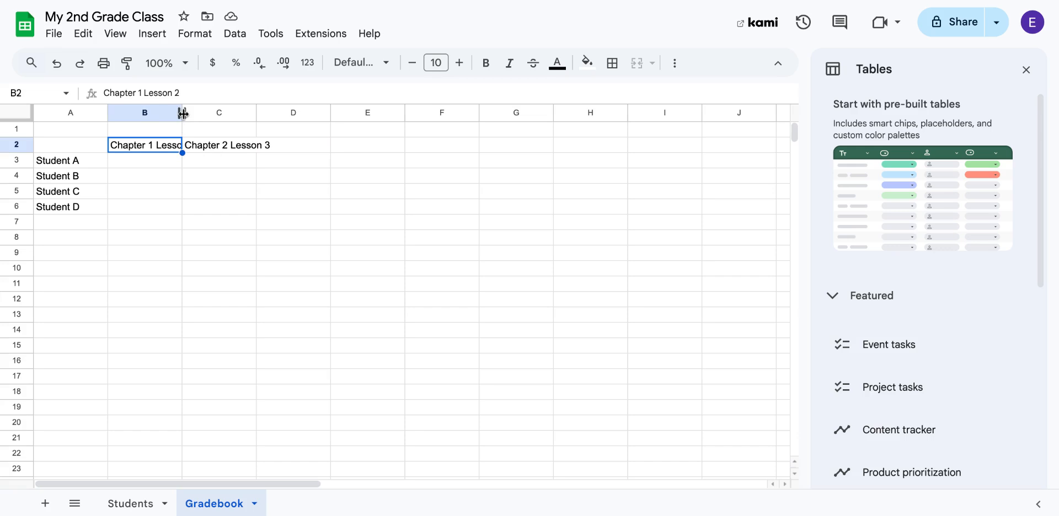
drag(183, 113, 233, 111)
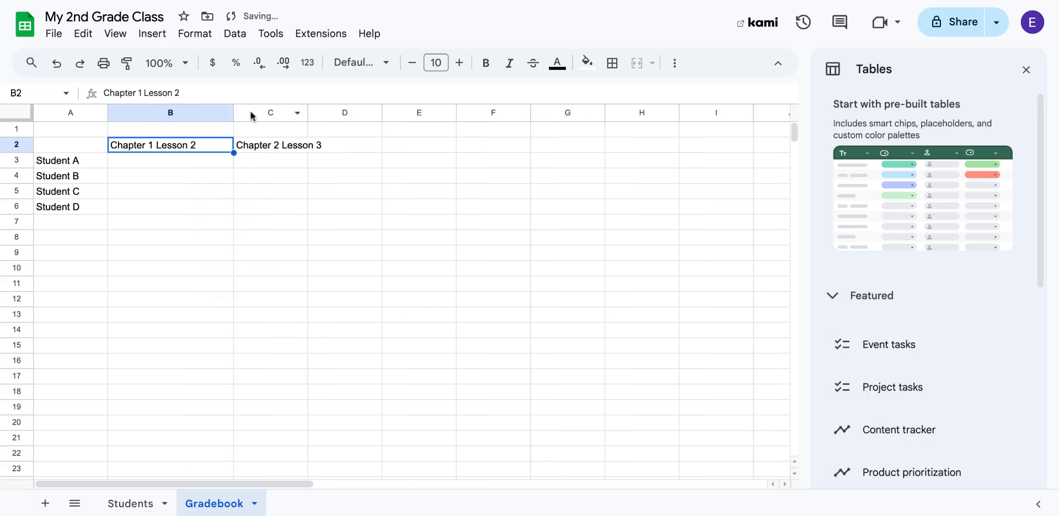
drag(307, 113, 348, 112)
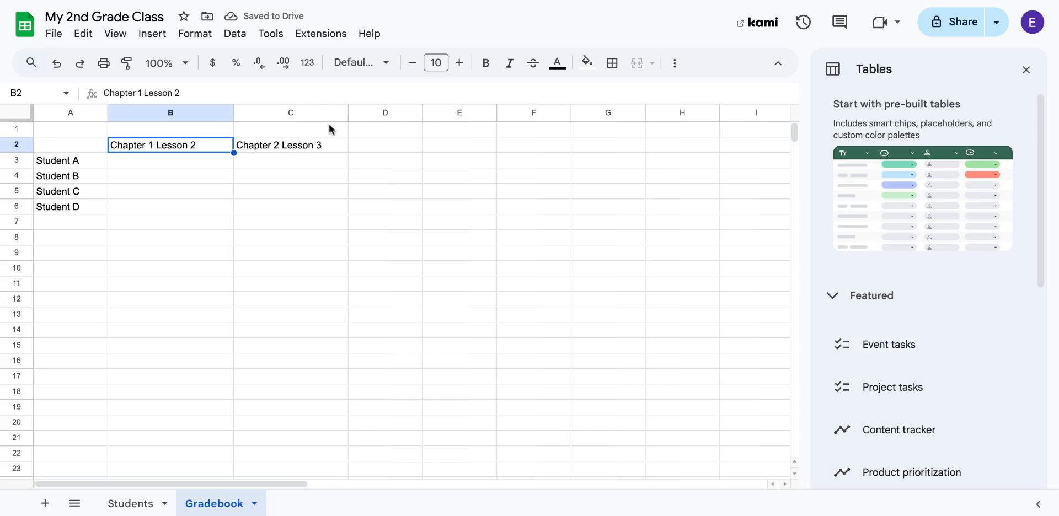
Return to the Students sheet and review its sheet options, such as duplicating, renaming, changing color and protecting, without applying any.
click(167, 505)
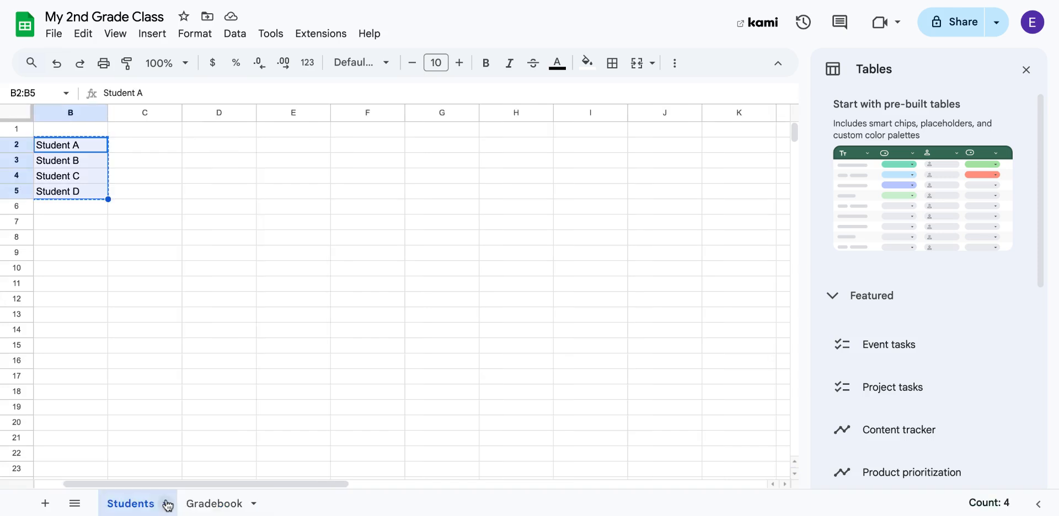
right_click(146, 503)
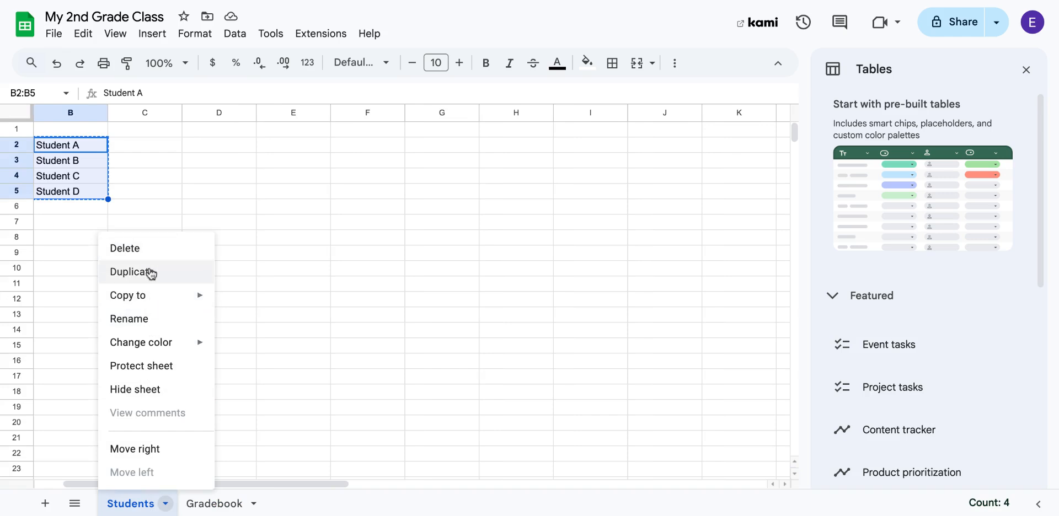
mouse_move(158, 304)
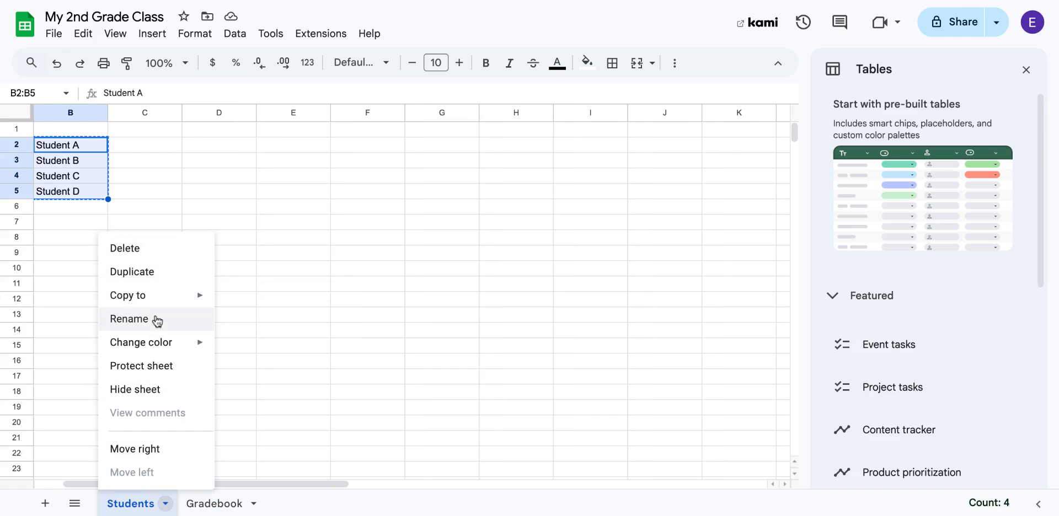
mouse_move(161, 343)
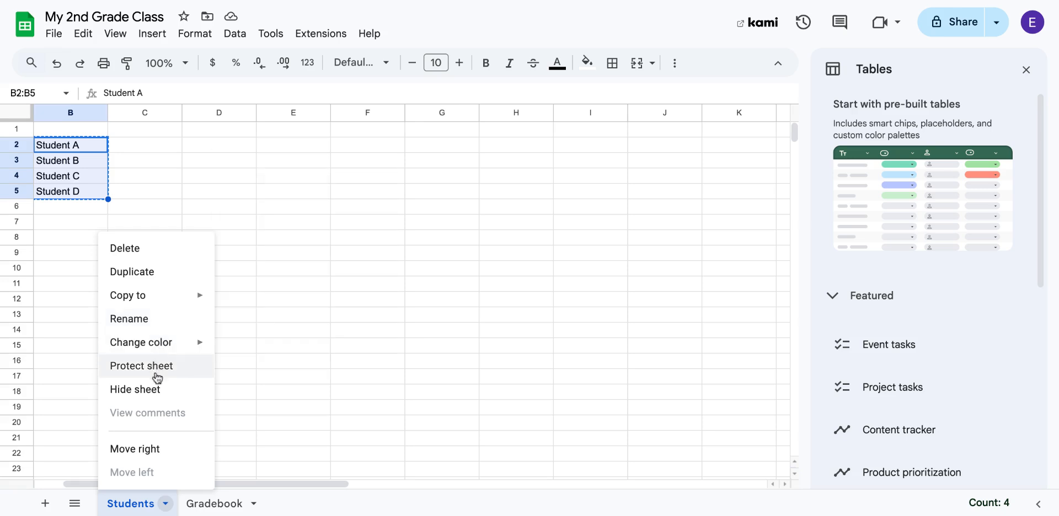
click(264, 368)
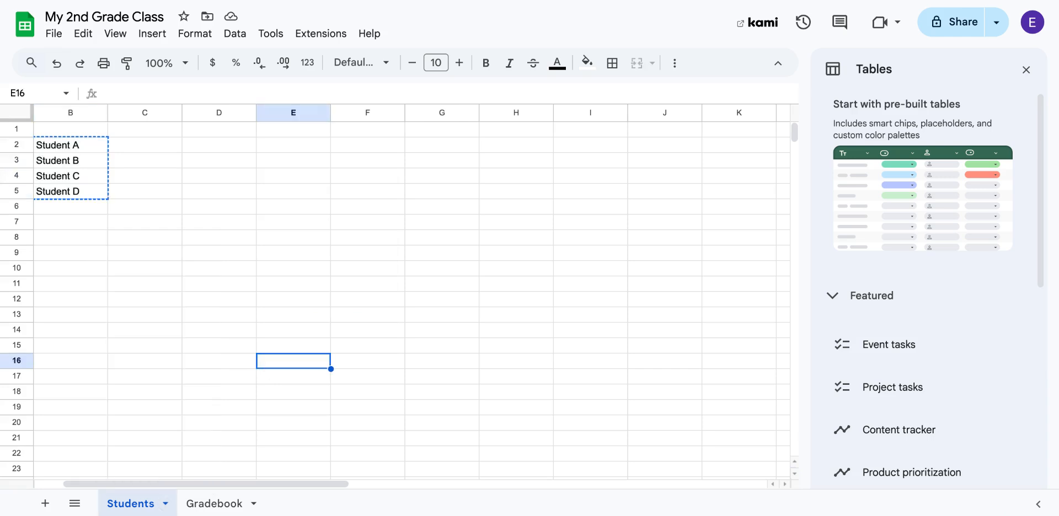